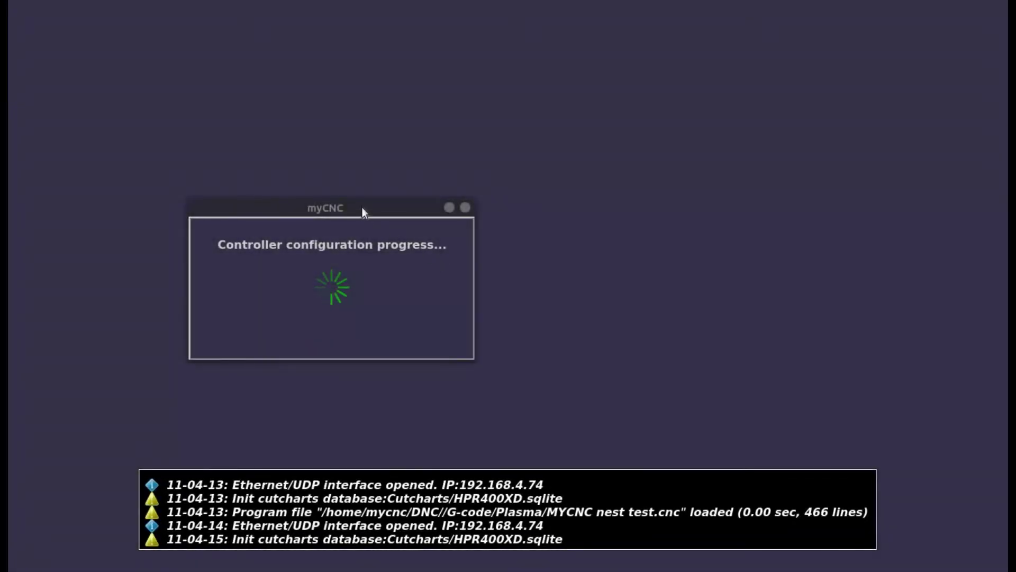
Step: Move the myCNC 'Controller configuration progress' dialog toward the centre of the screen
left_click_drag(362, 207, 504, 195)
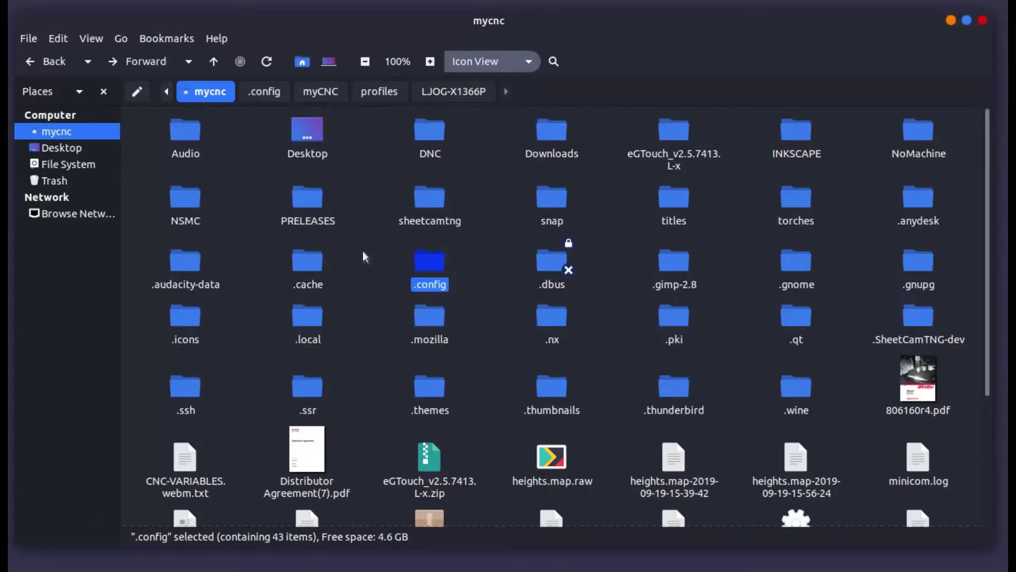
Step: Navigate through .config/myCNC/profiles into the LJOG-X1366P folder and scan its 48 files
double_click(421, 259)
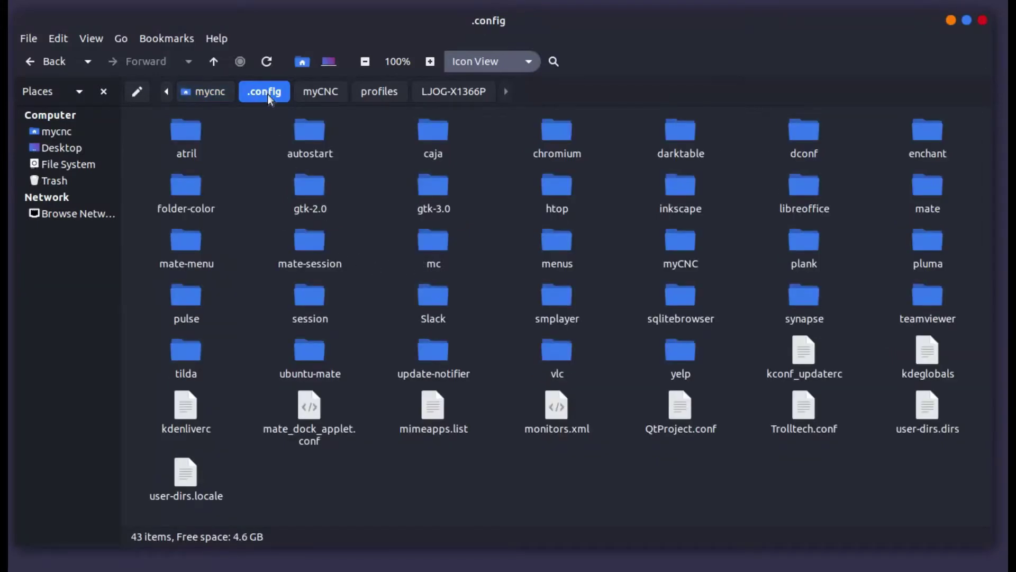
double_click(681, 247)
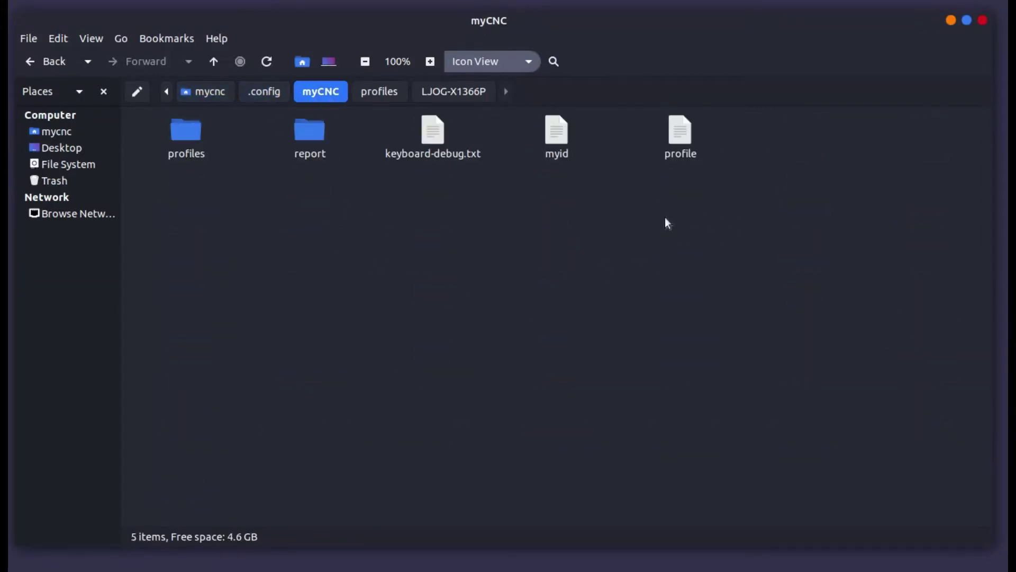
double_click(192, 130)
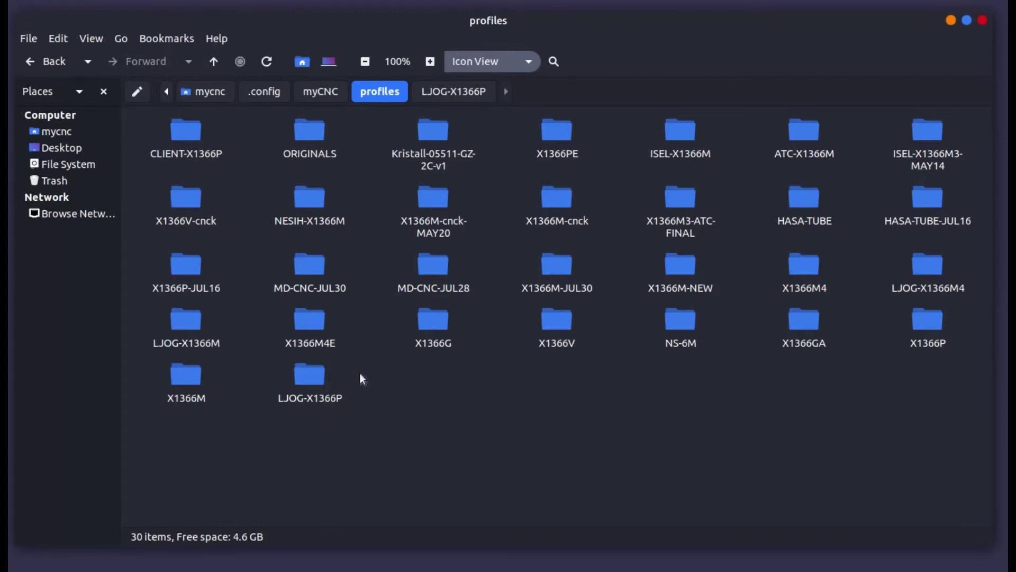
double_click(306, 374)
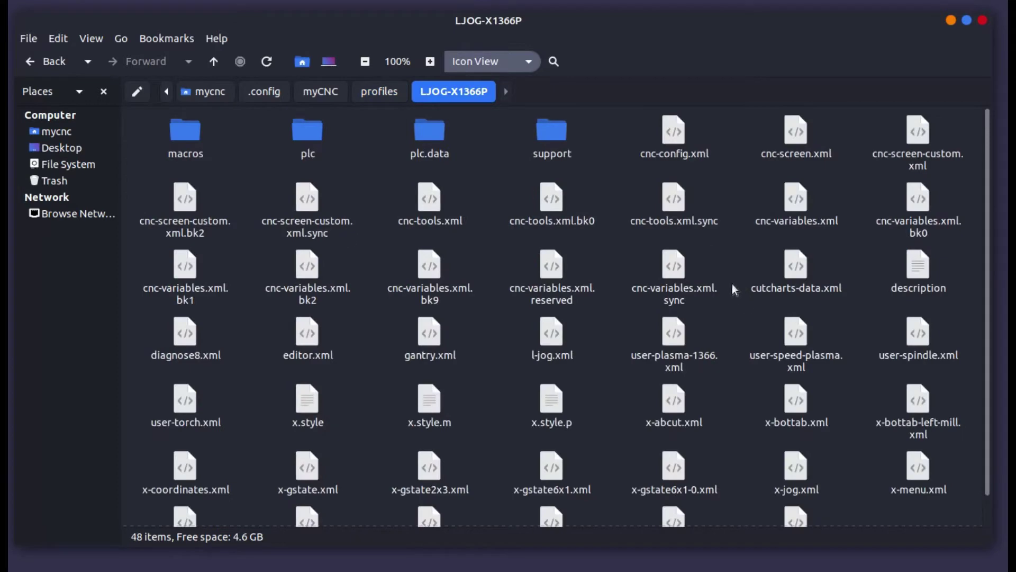
scroll(754, 209, "down", 1)
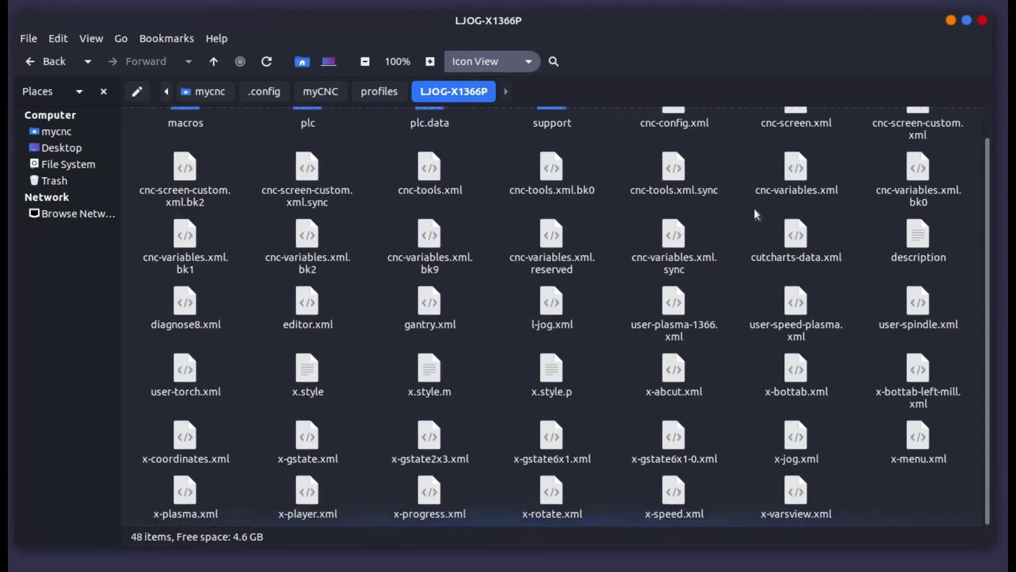
scroll(802, 282, "up", 1)
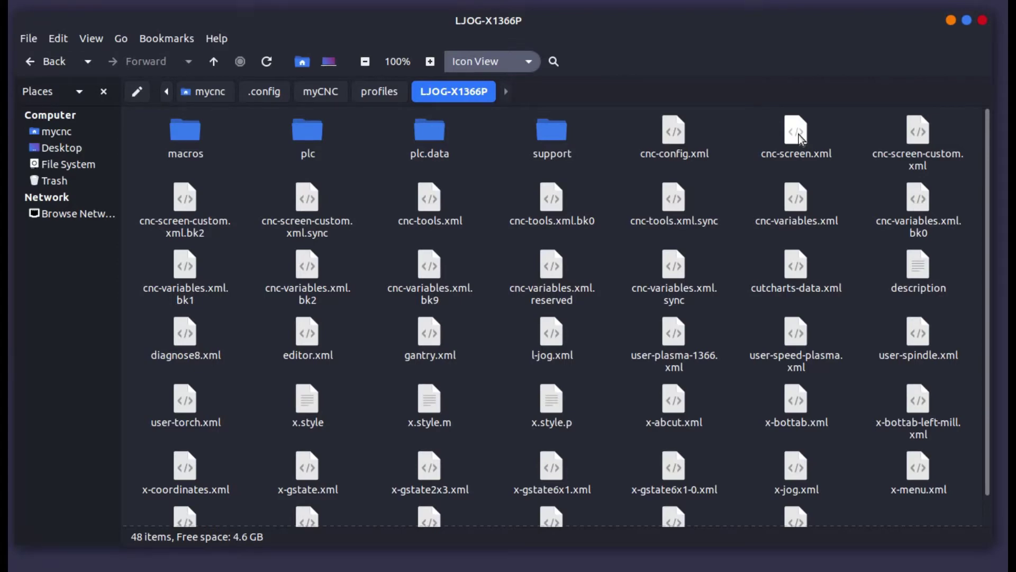
Step: Open cnc-screen.xml in Pluma, select include lines 49–74, and return to Caja
double_click(796, 135)
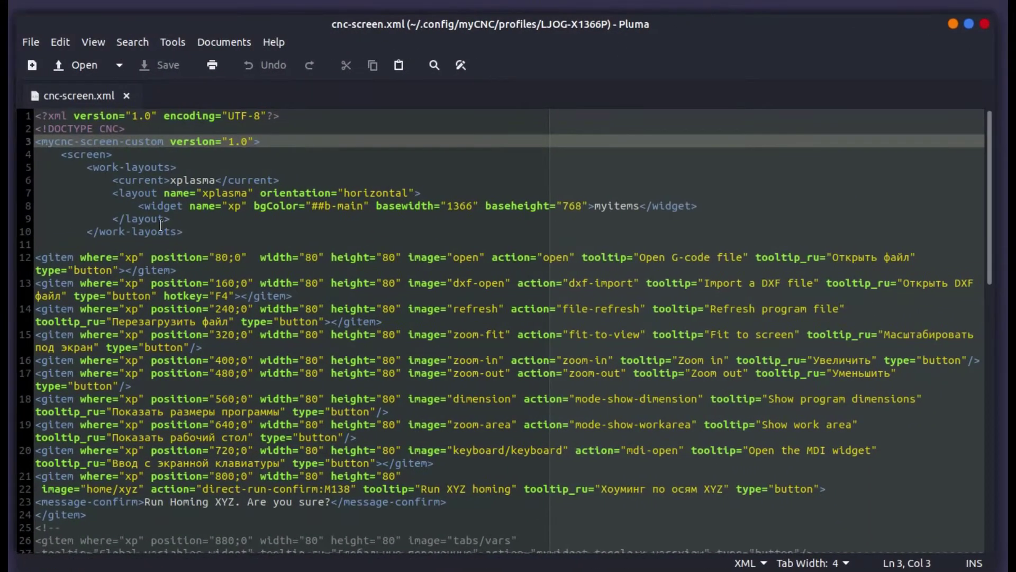
left_click_drag(41, 158, 215, 450)
scroll(104, 434, "down", 5)
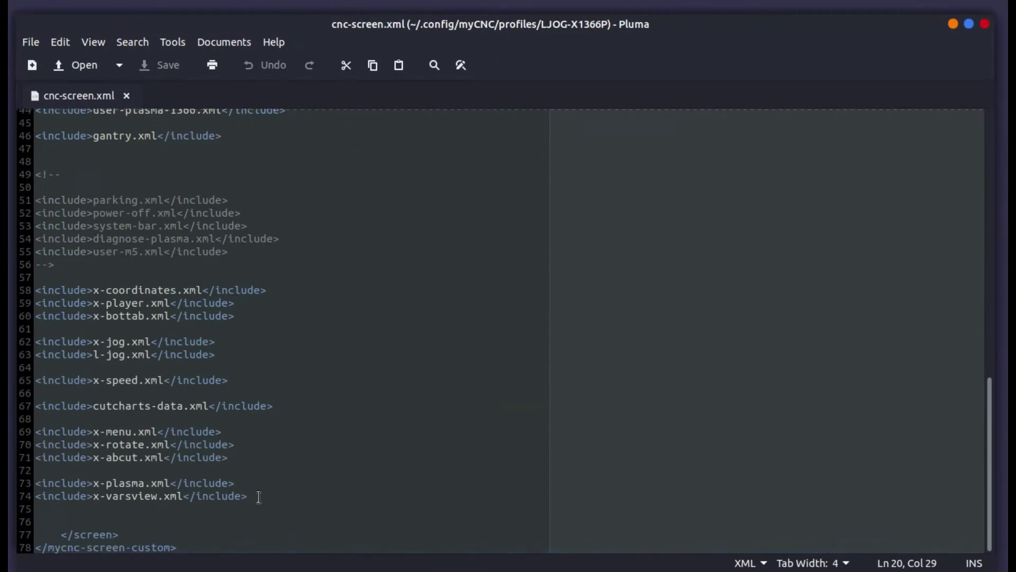
left_click_drag(268, 497, 38, 150)
key("alt+Tab")
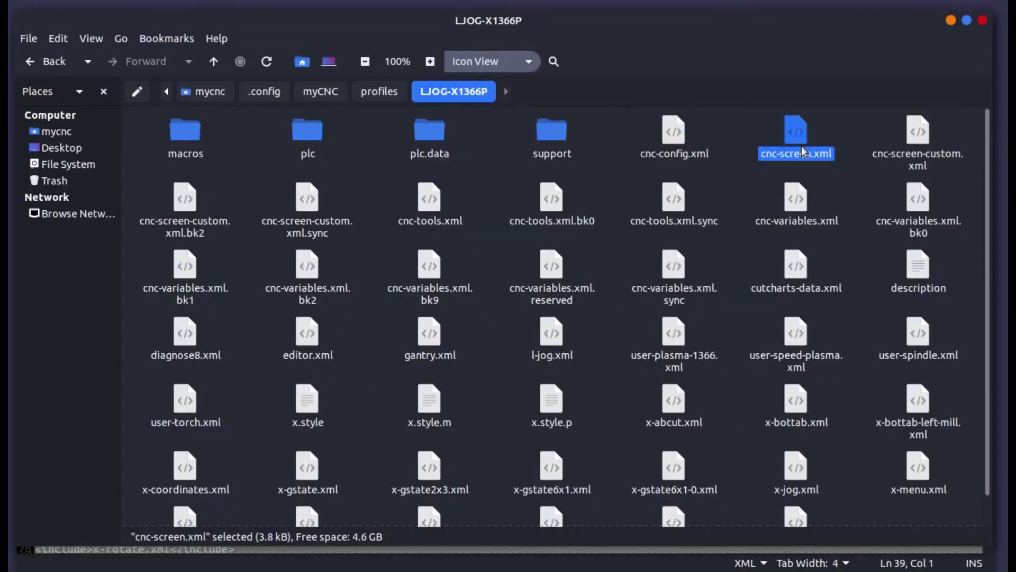
Step: Open cnc-screen-custom.xml in Pluma and select its three-line empty mycnc-screen-custom contents
left_click(745, 135)
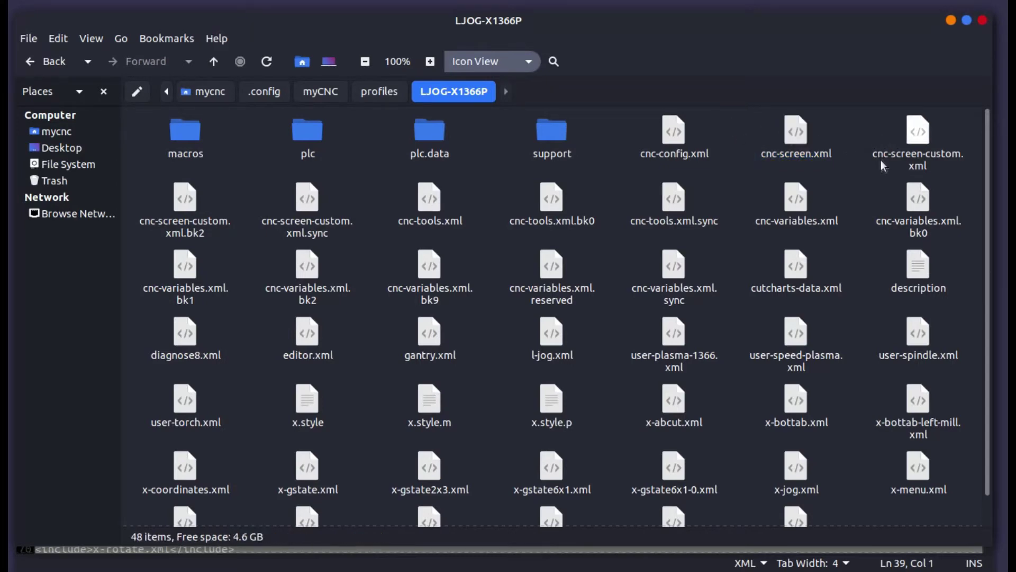
left_click(914, 140)
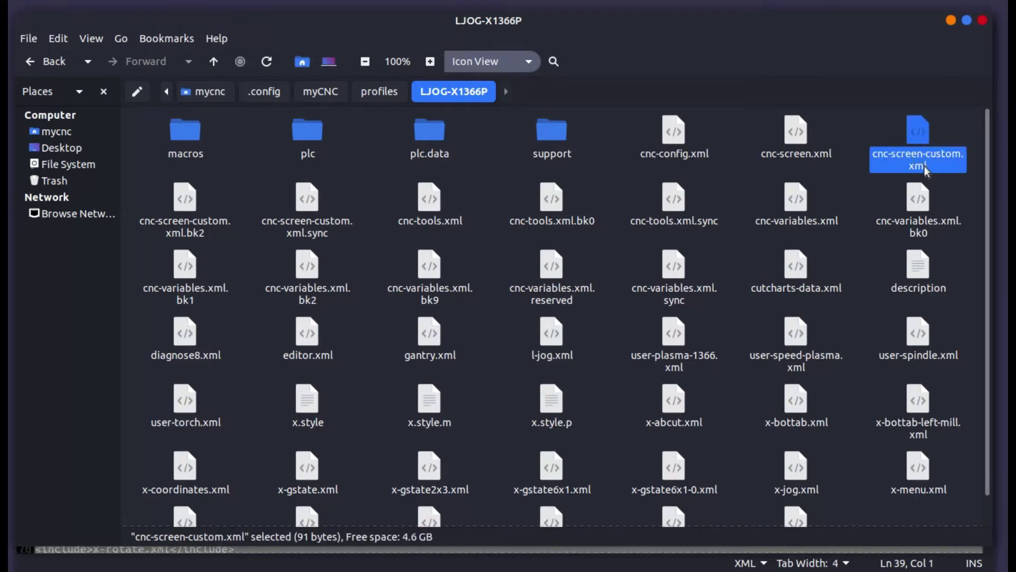
double_click(918, 136)
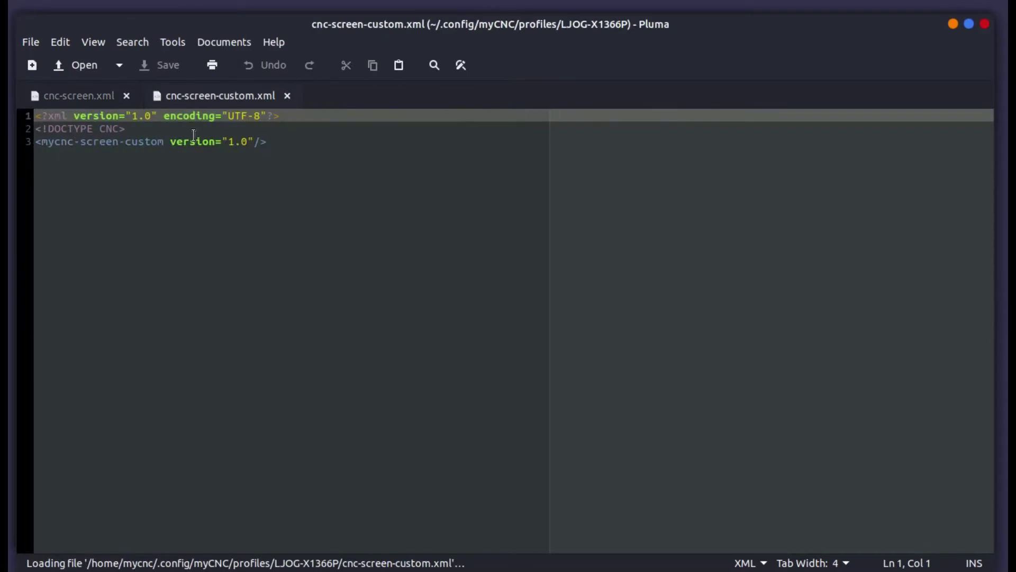
left_click(313, 286)
key("ctrl+a")
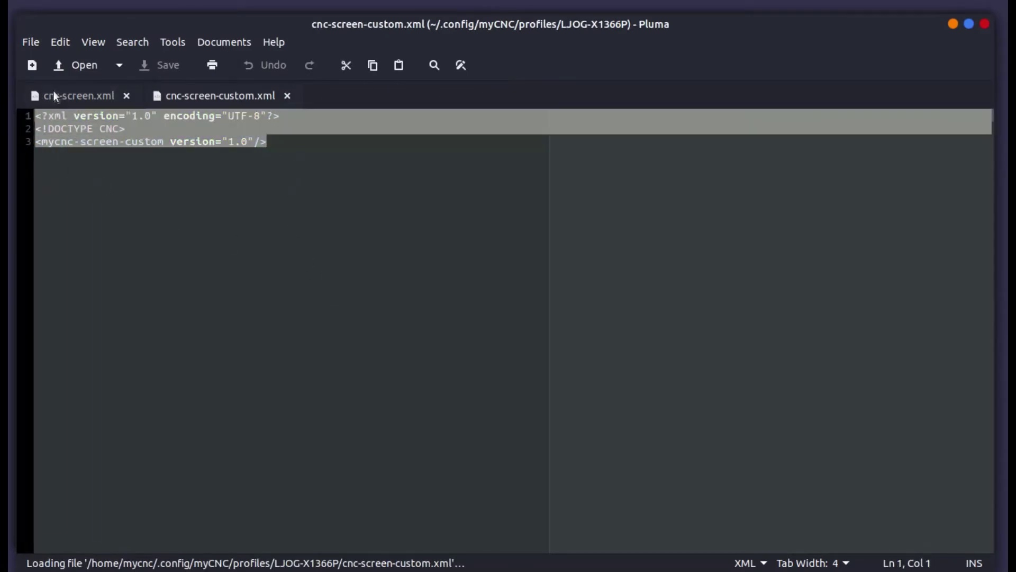
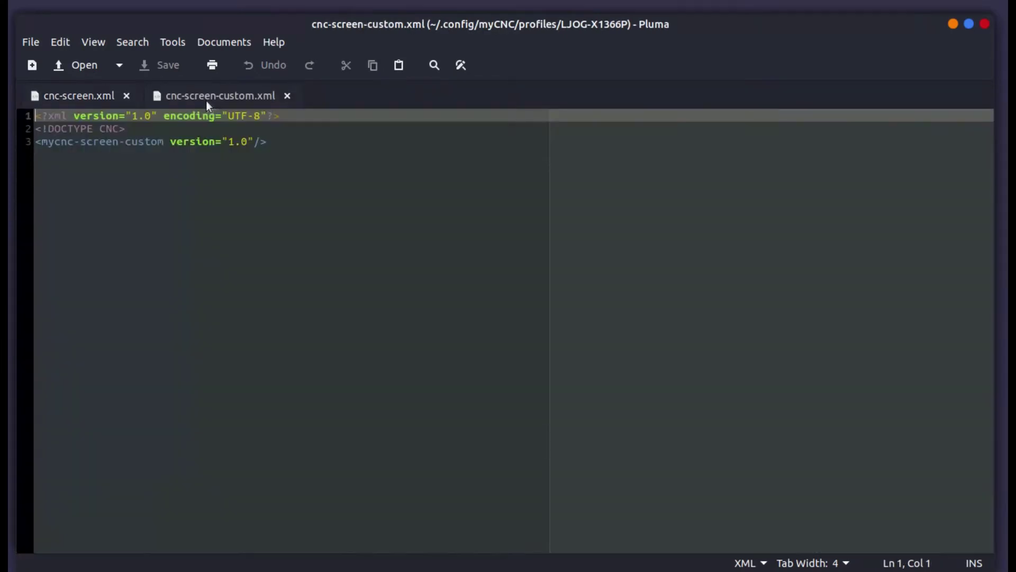
Step: Select all text in cnc-screen-custom.xml and close its tab in Pluma
key("ctrl+a")
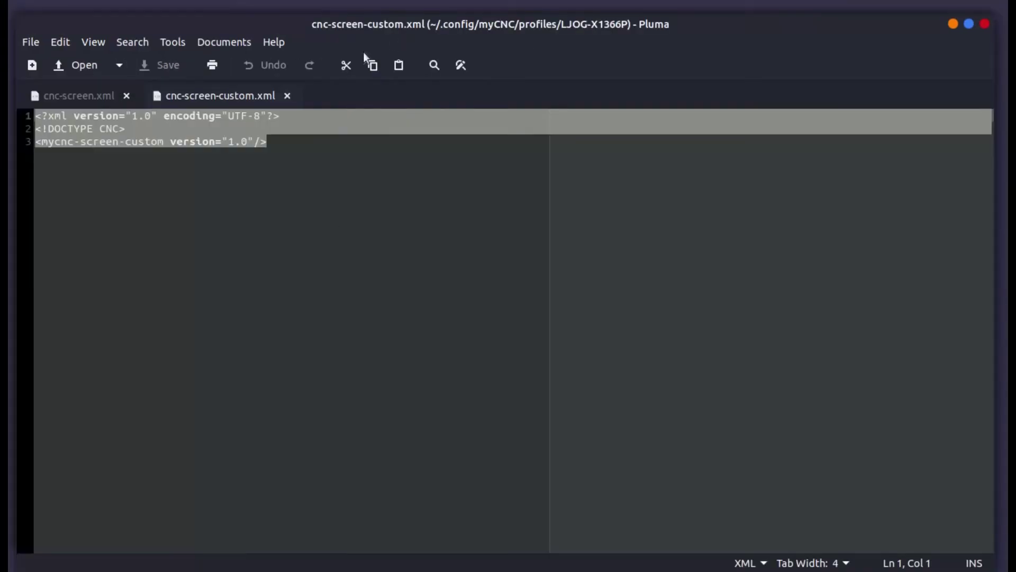
left_click(288, 96)
Step: Move cnc-screen-custom.xml from the LJOG-X1366P profile folder to the Trash
key("alt+Tab")
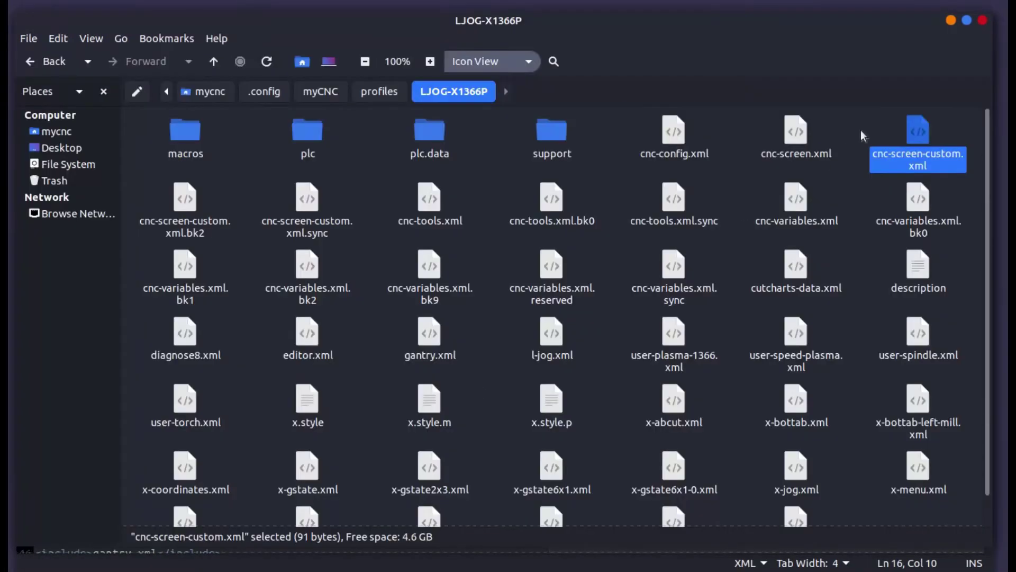
right_click(915, 138)
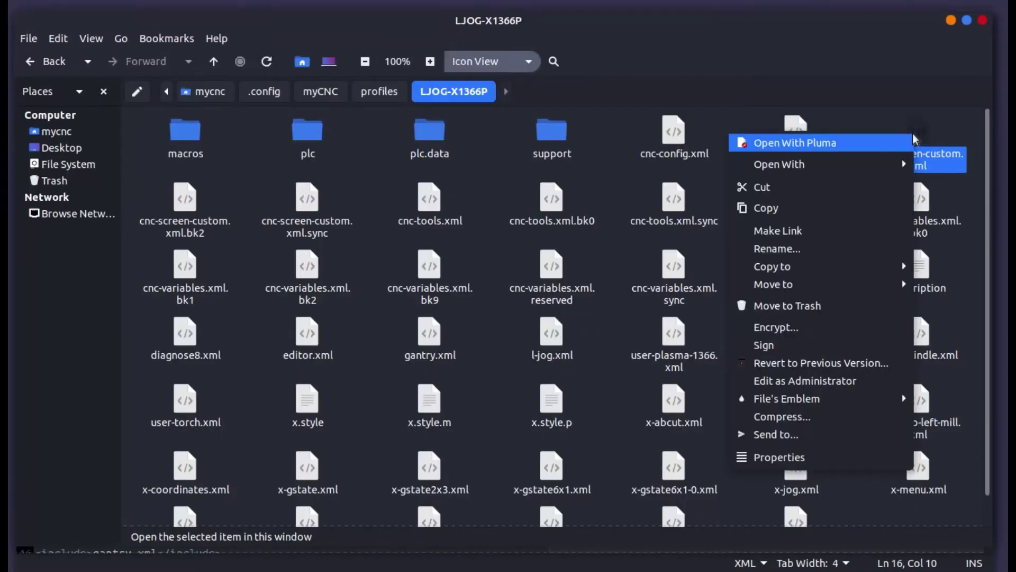
left_click(768, 309)
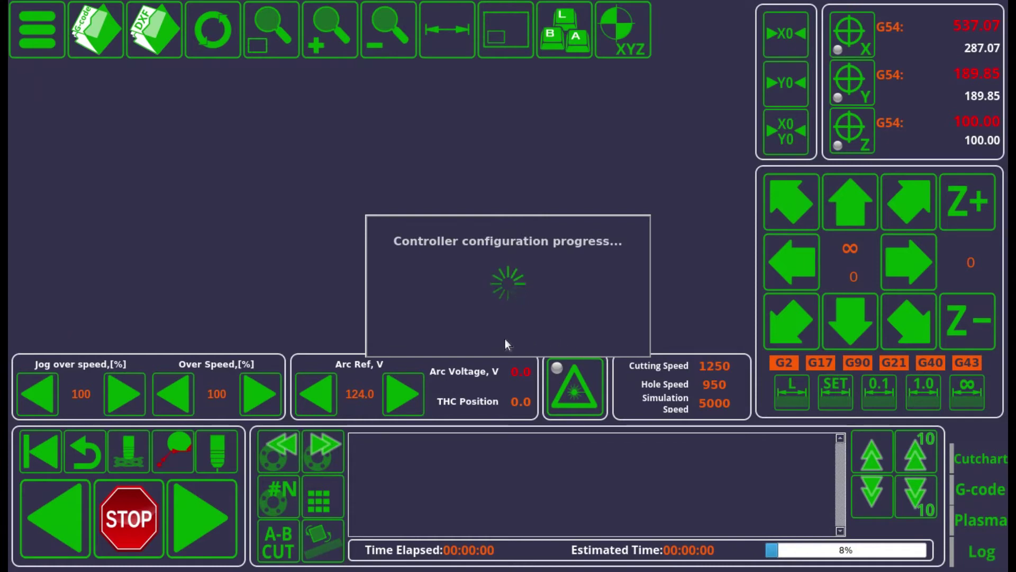
Step: Open the main menu panel in the reloaded myCNC showing the plasma job
left_click(45, 30)
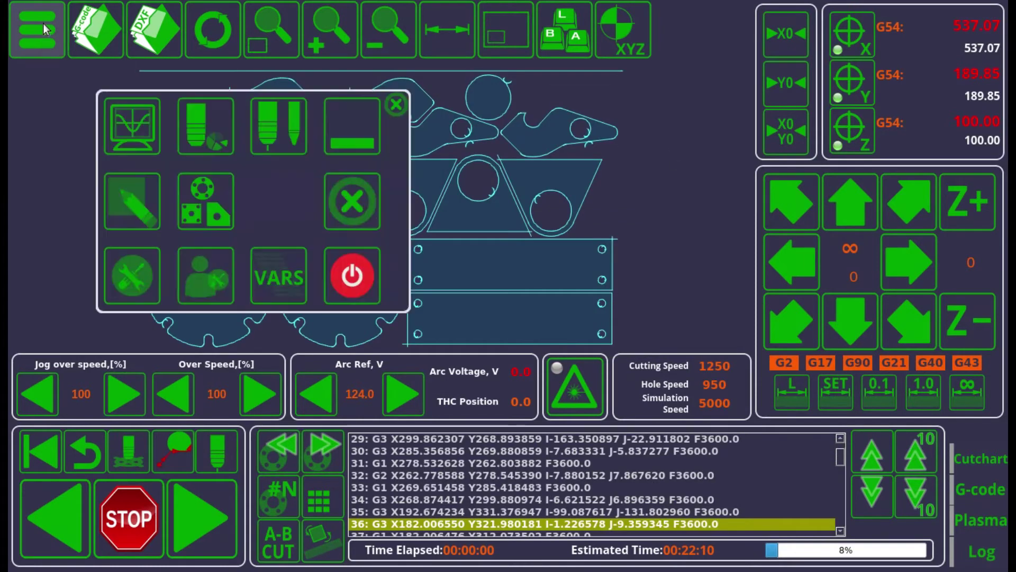
Step: Check the Advanced > UI Settings page with the experimental cnc-screen.xml edit option, then return
left_click(128, 286)
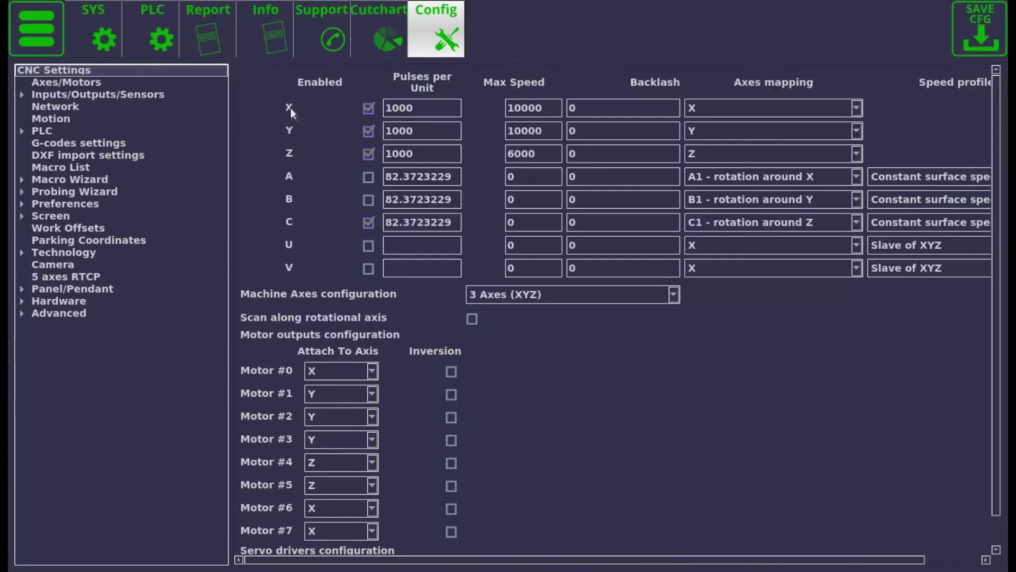
left_click(46, 314)
left_click(52, 361)
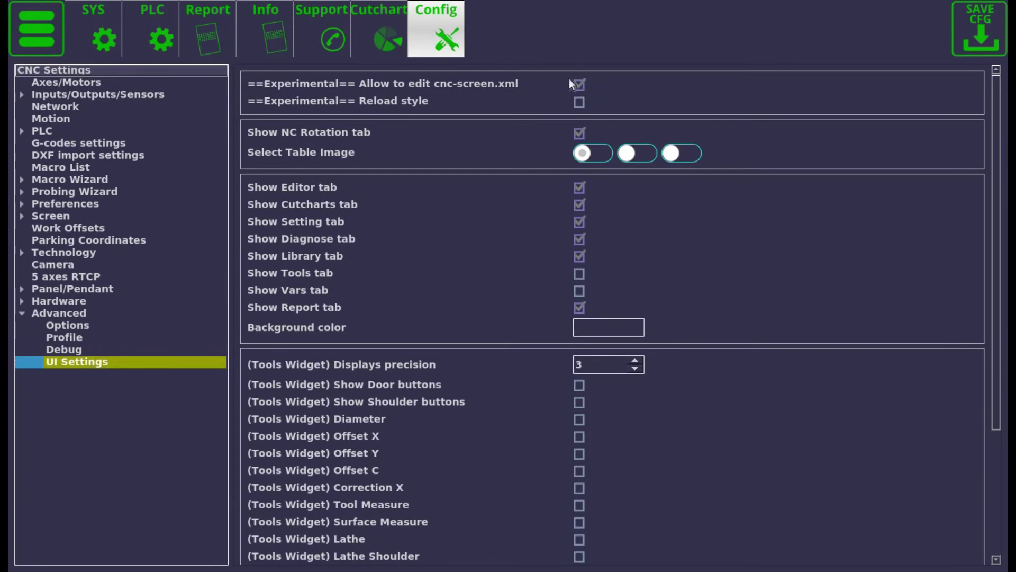
left_click(42, 33)
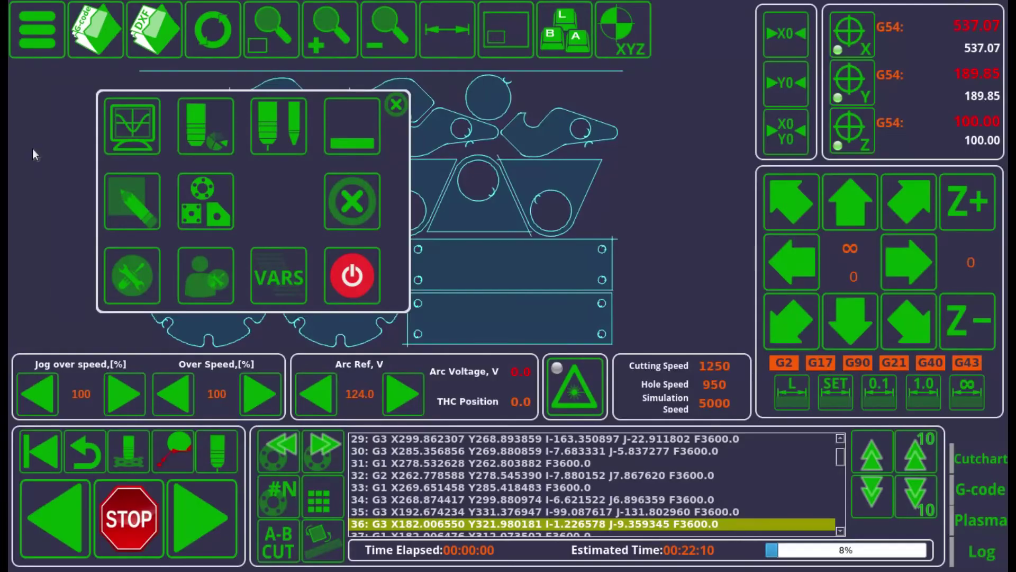
Step: Open the laser pointer button's XML config item (direct-run:M601, xbutton) and move it aside
right_click(567, 393)
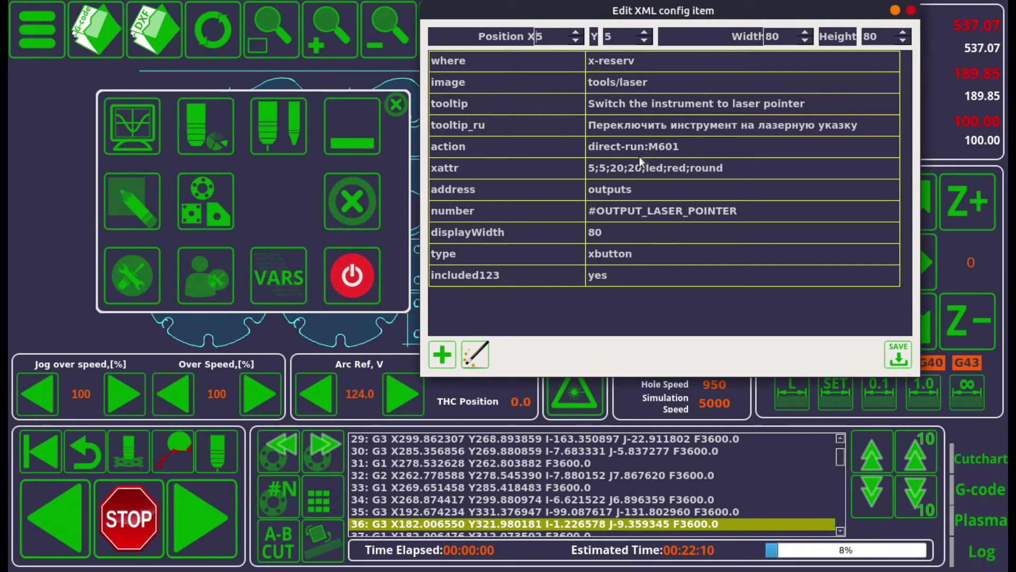
left_click_drag(592, 8, 490, 43)
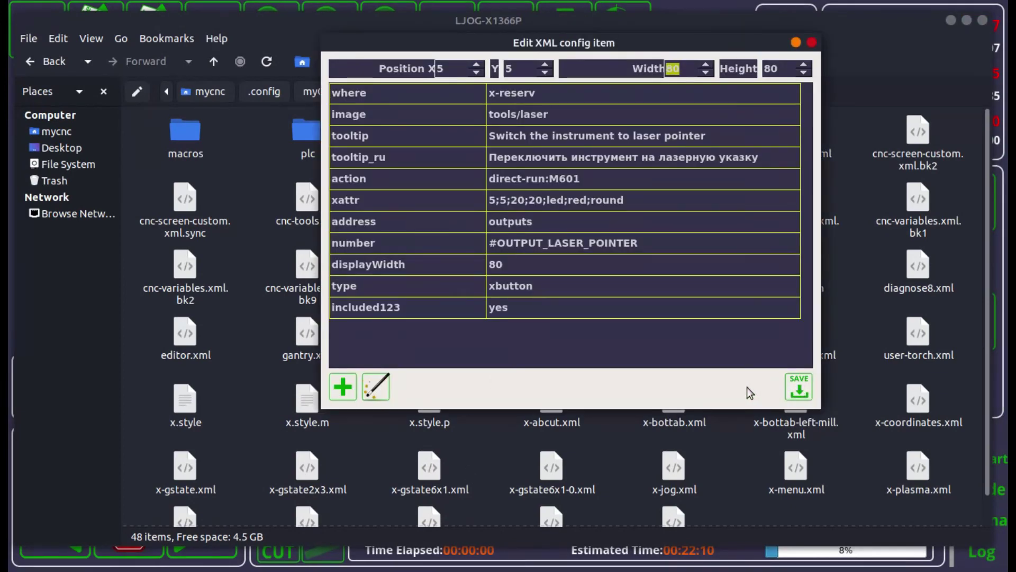
Step: Close the Edit XML config item dialog
left_click(811, 43)
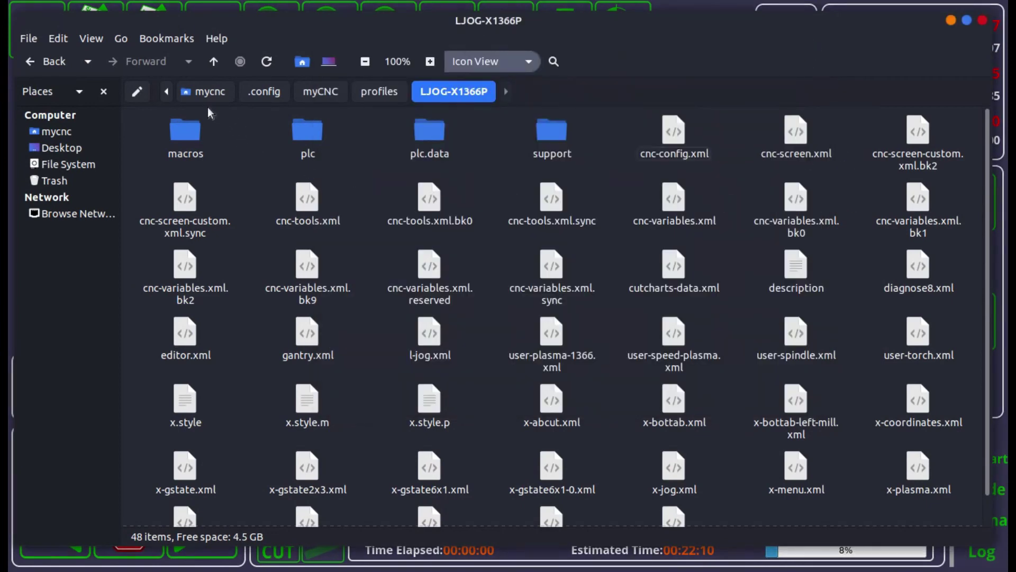